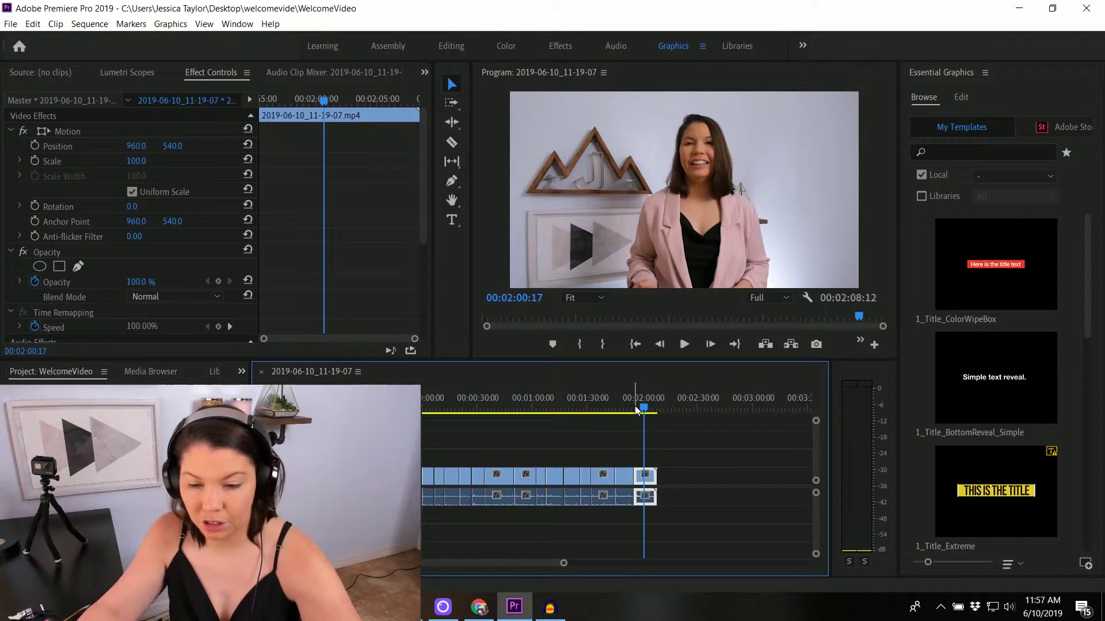
# Play the WelcomeVideo sequence in the Program monitor until it nears its end
pyautogui.press('space')
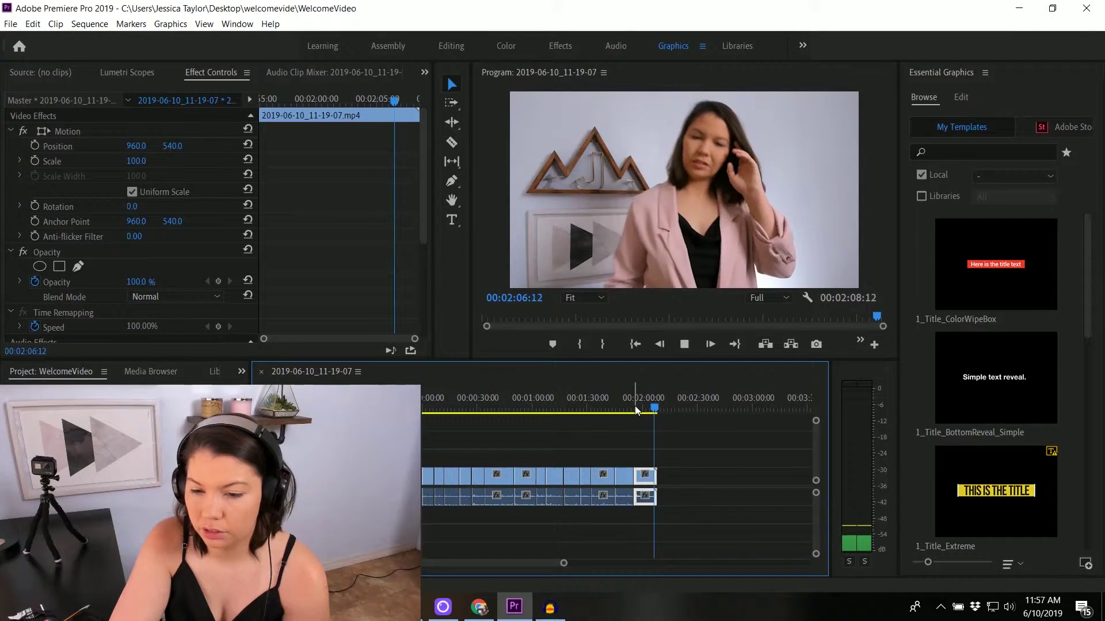
# Listen to the audiocut recording from about 2:01 in Audacity, then return to Premiere Pro
pyautogui.click(550, 607)
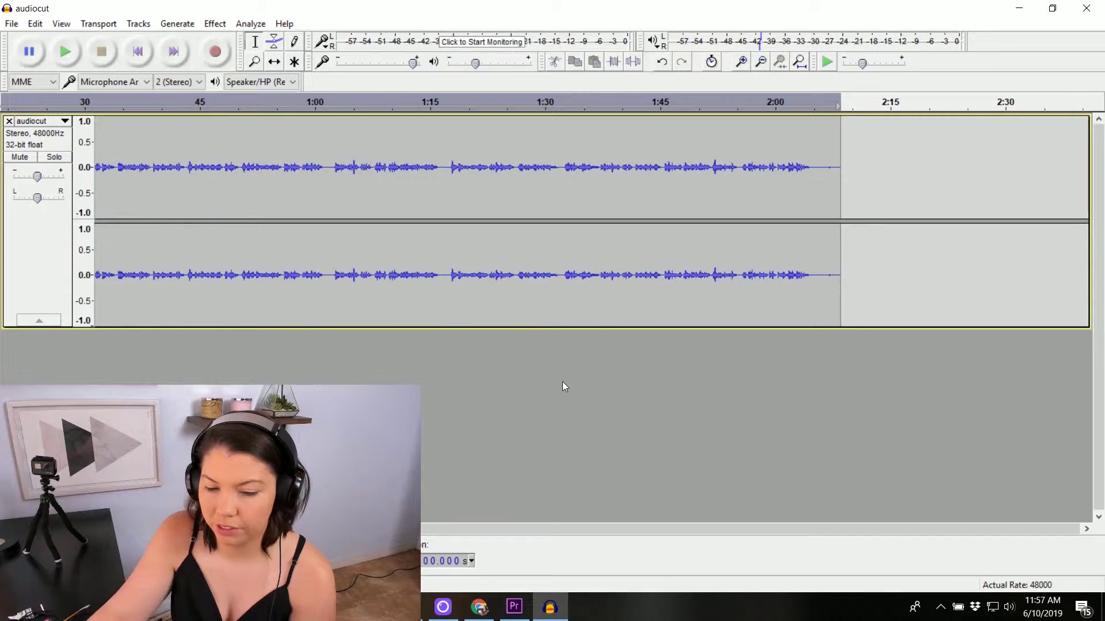
pyautogui.click(784, 179)
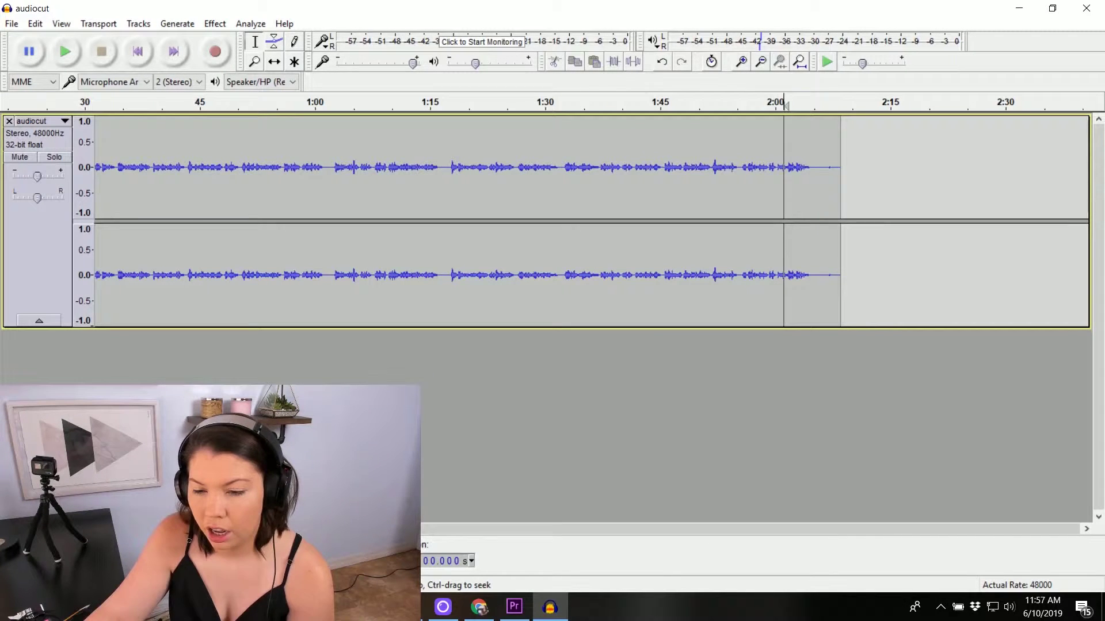
pyautogui.press('space')
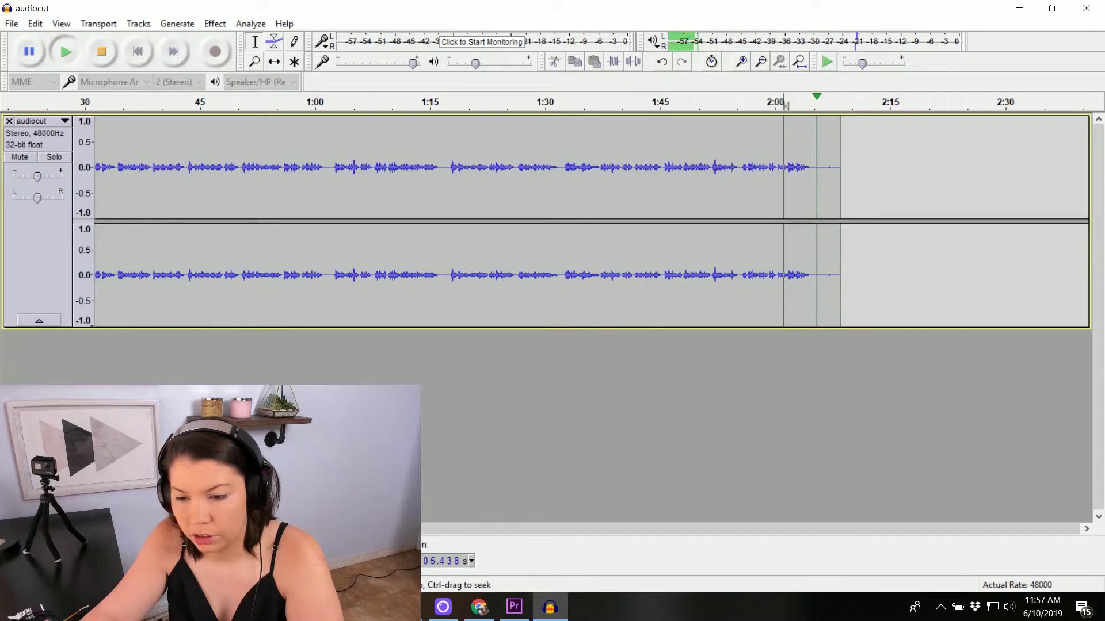
pyautogui.press('space')
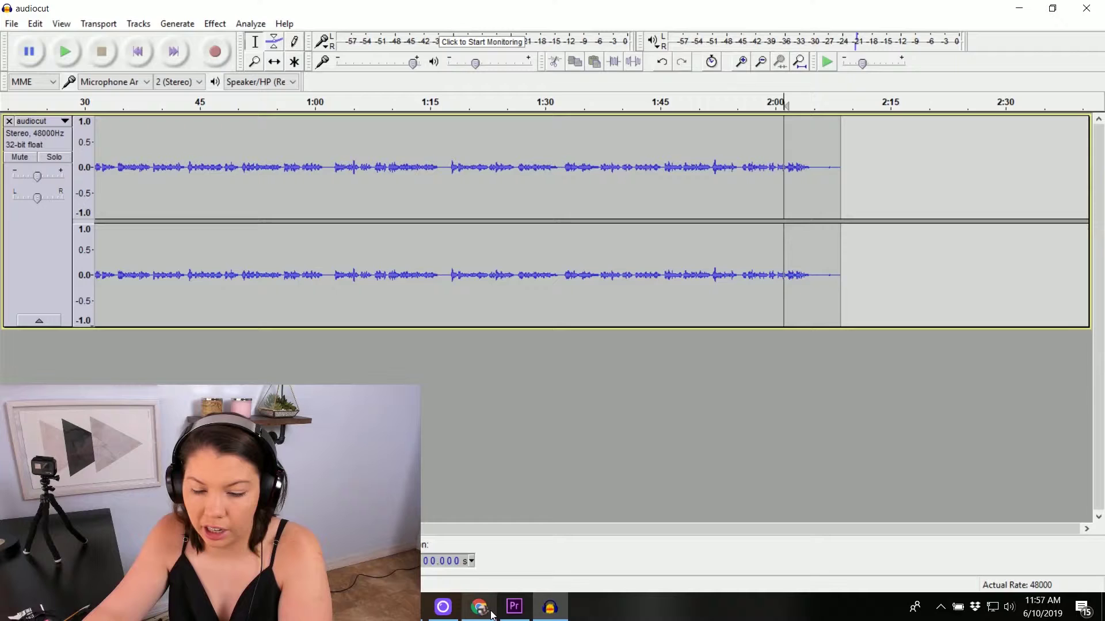
pyautogui.click(514, 607)
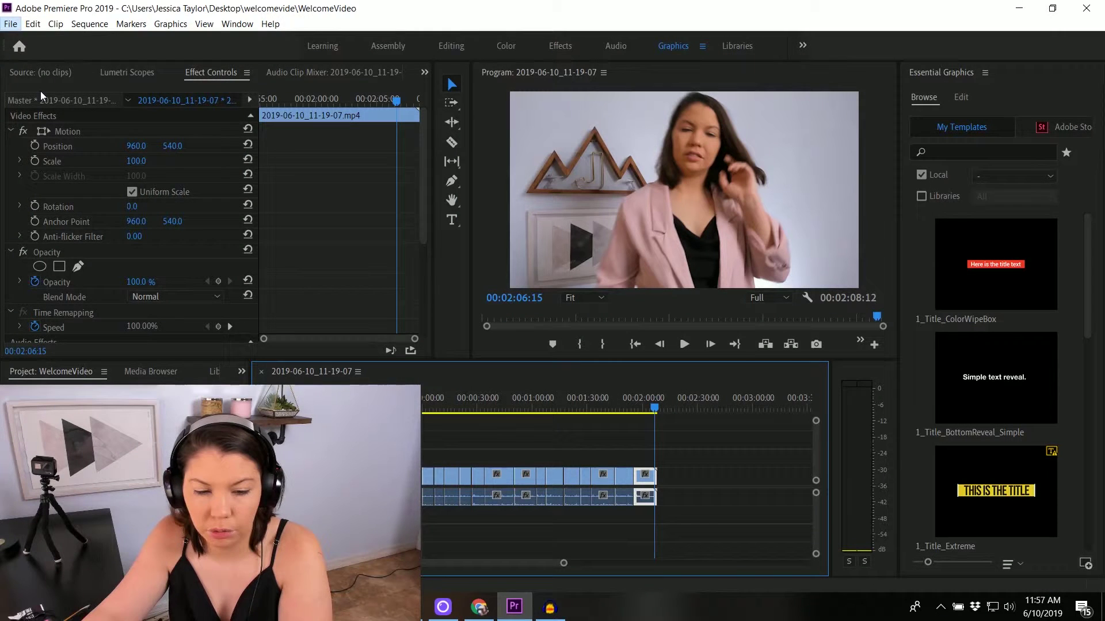
# Check the sequence's export format is Waveform Audio, then cancel the export and return to Audacity
pyautogui.click(10, 24)
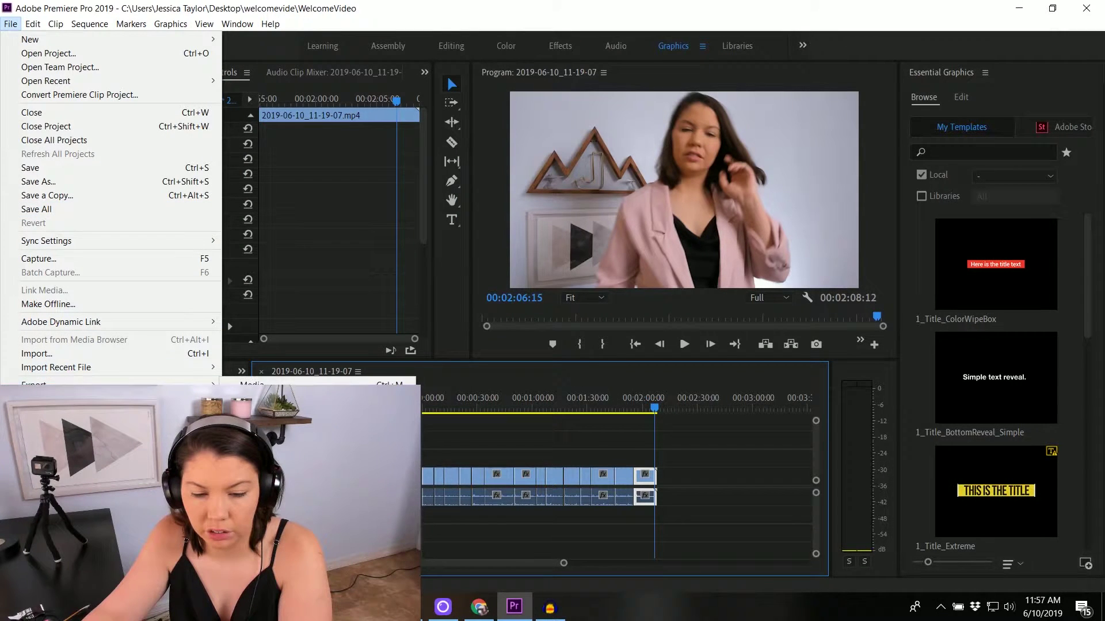
pyautogui.click(259, 384)
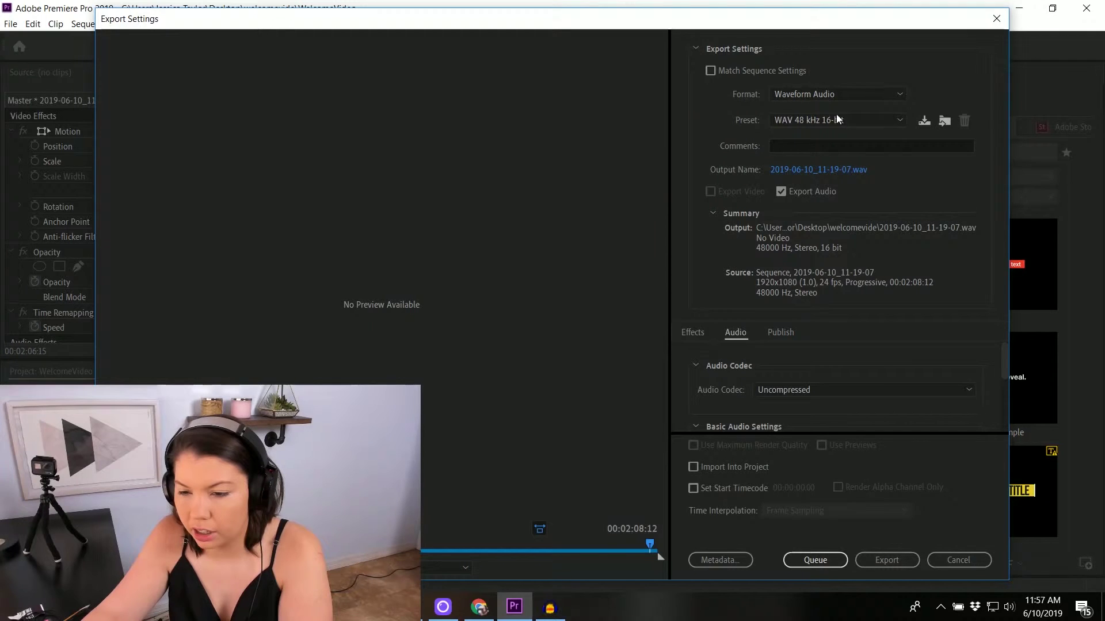
pyautogui.click(826, 95)
pyautogui.click(841, 554)
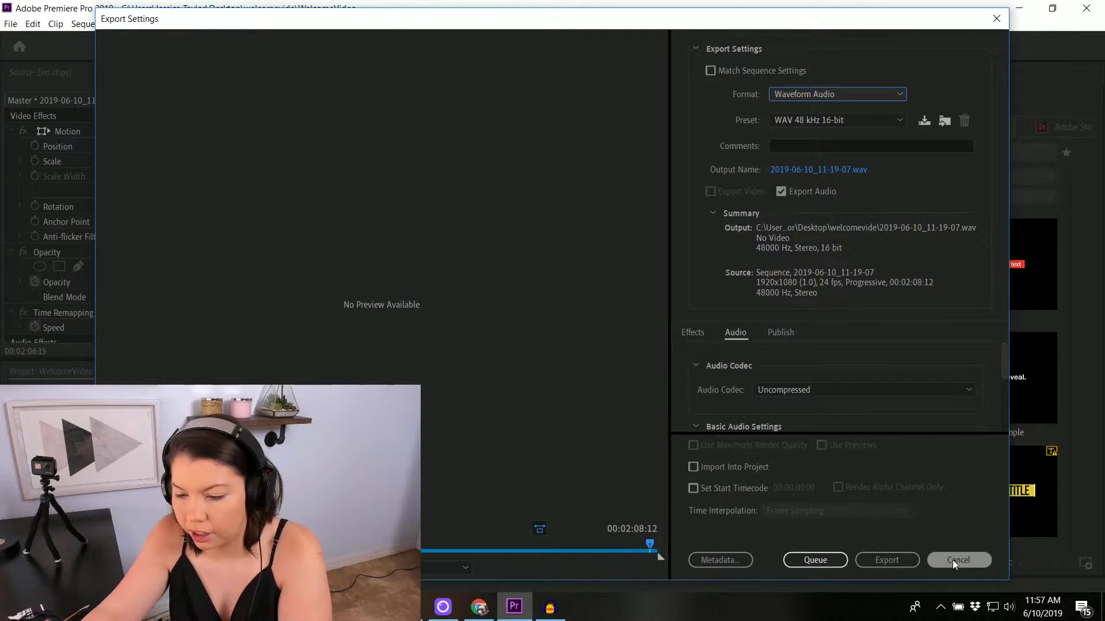
pyautogui.click(968, 557)
pyautogui.click(550, 607)
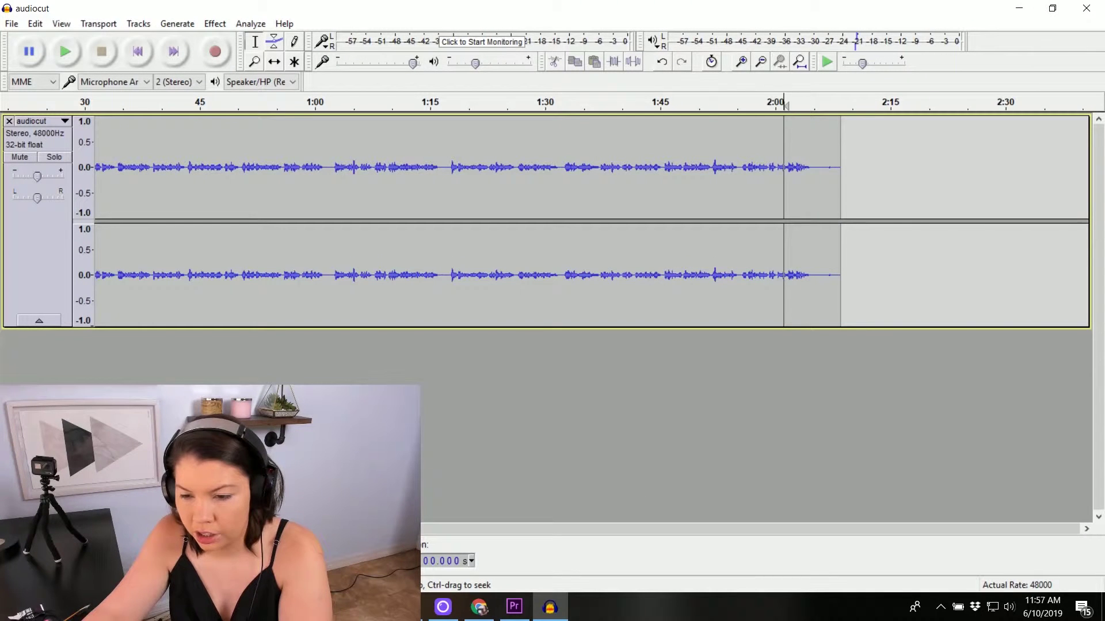
# Select the quiet stretch around 2:03–2:05 and capture it as the Noise Reduction noise profile
pyautogui.moveTo(813, 167); pyautogui.dragTo(841, 167)
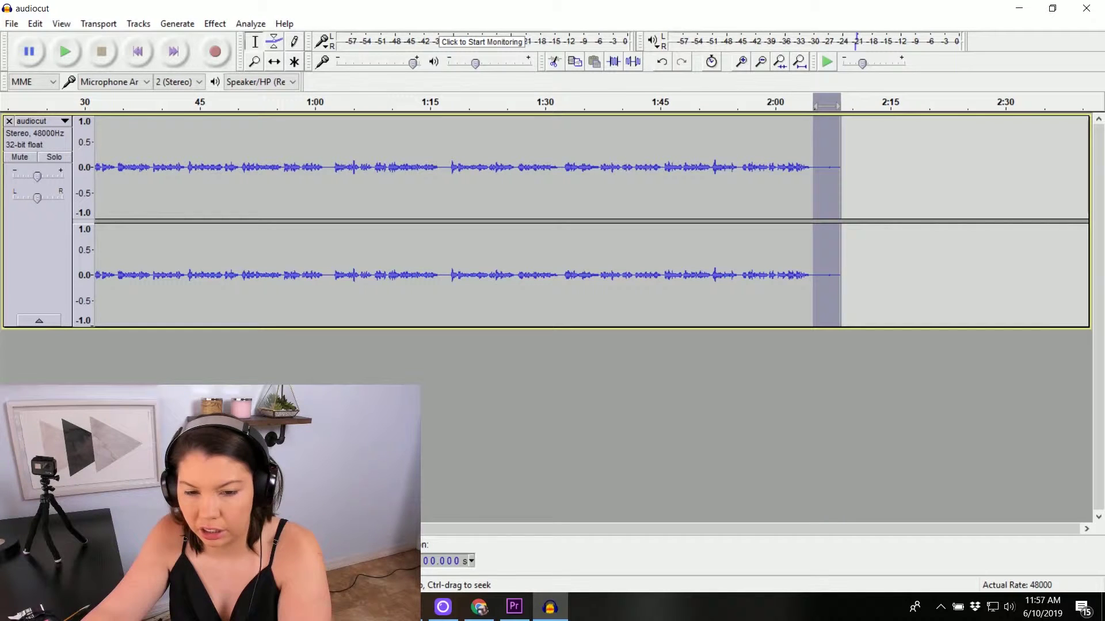
pyautogui.click(182, 25)
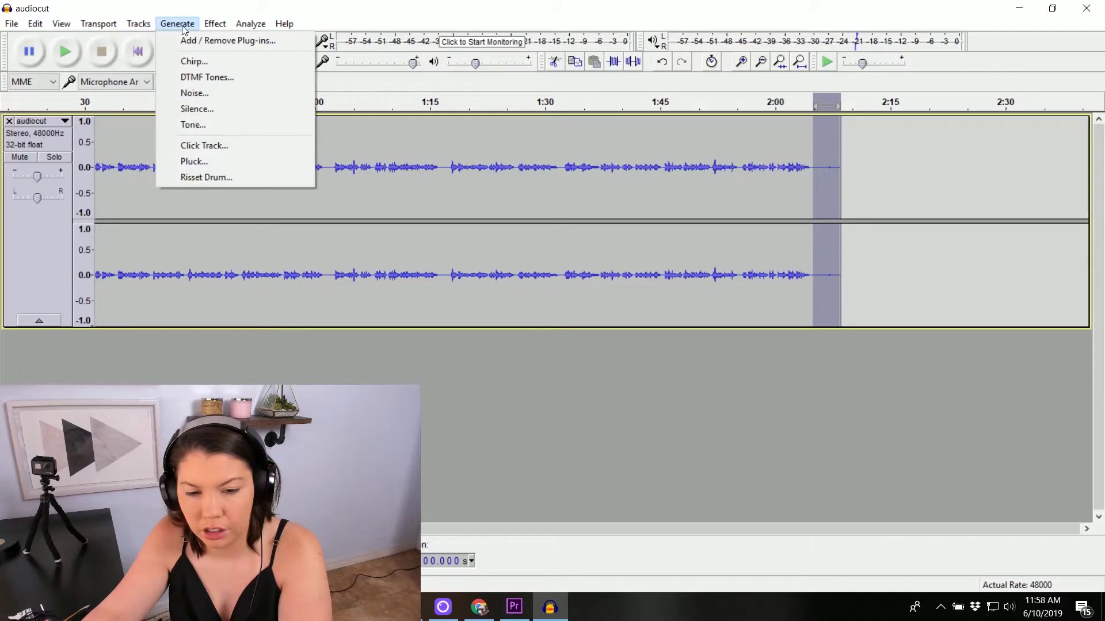
pyautogui.press('Escape')
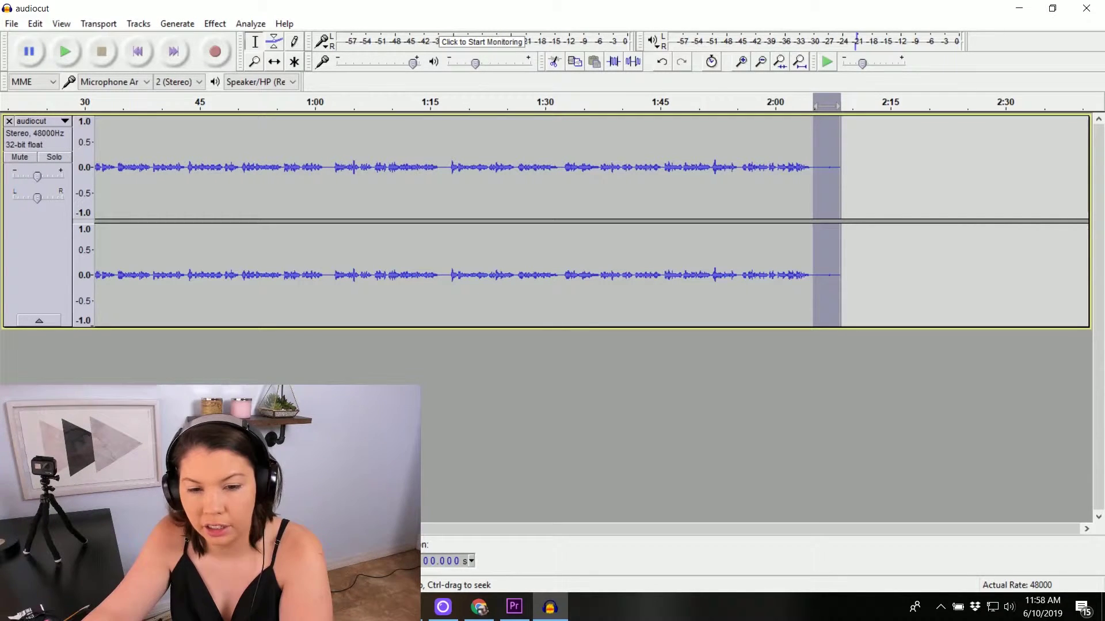
pyautogui.click(182, 26)
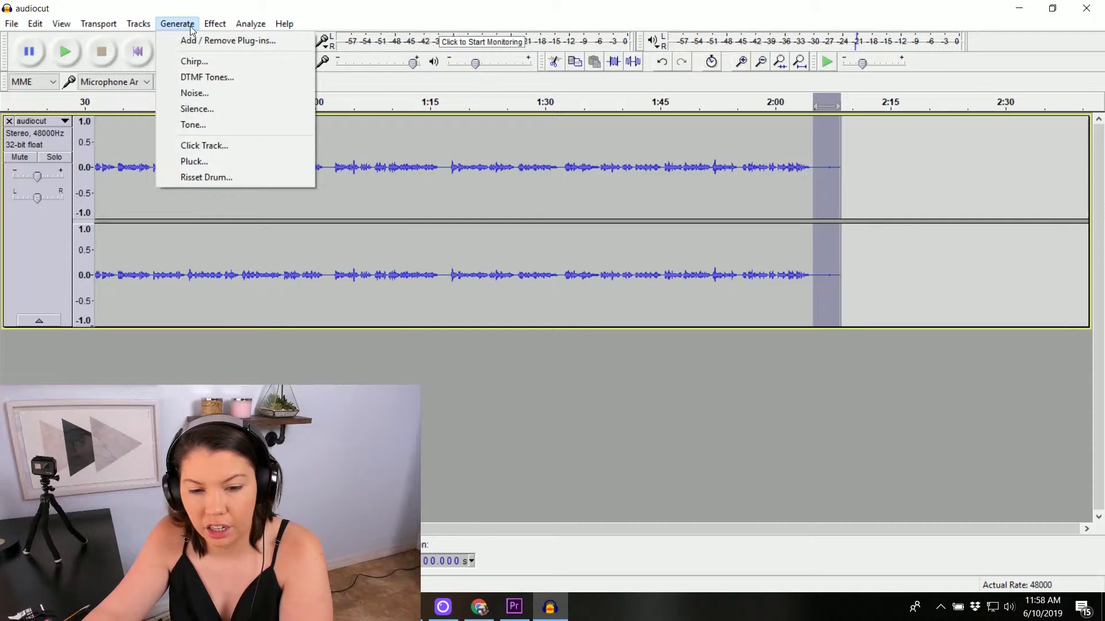
pyautogui.moveTo(209, 21)
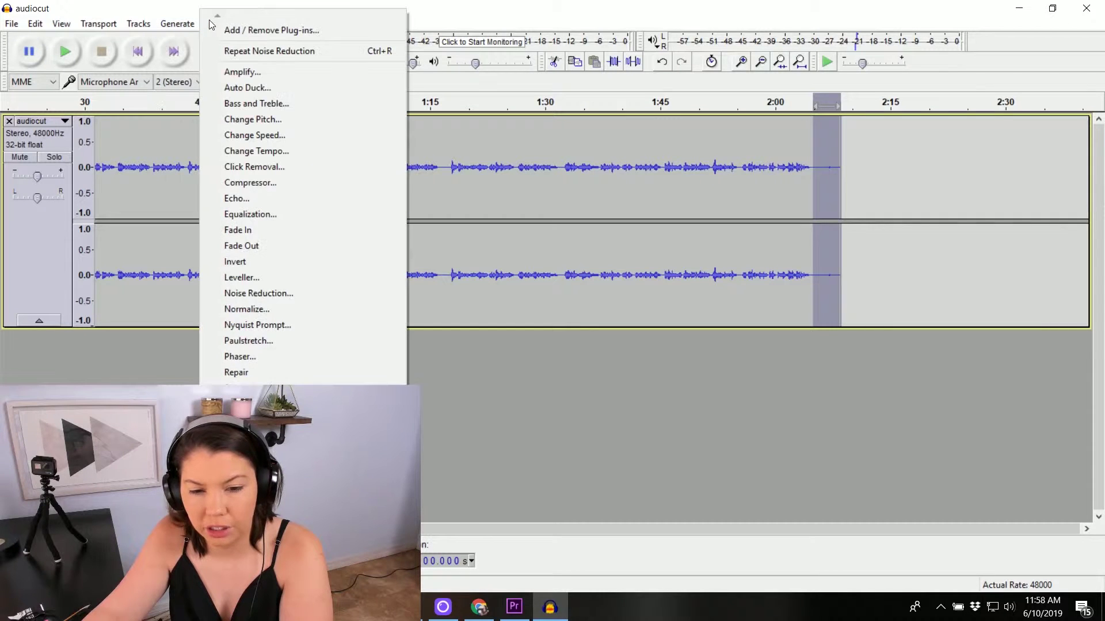
pyautogui.click(286, 294)
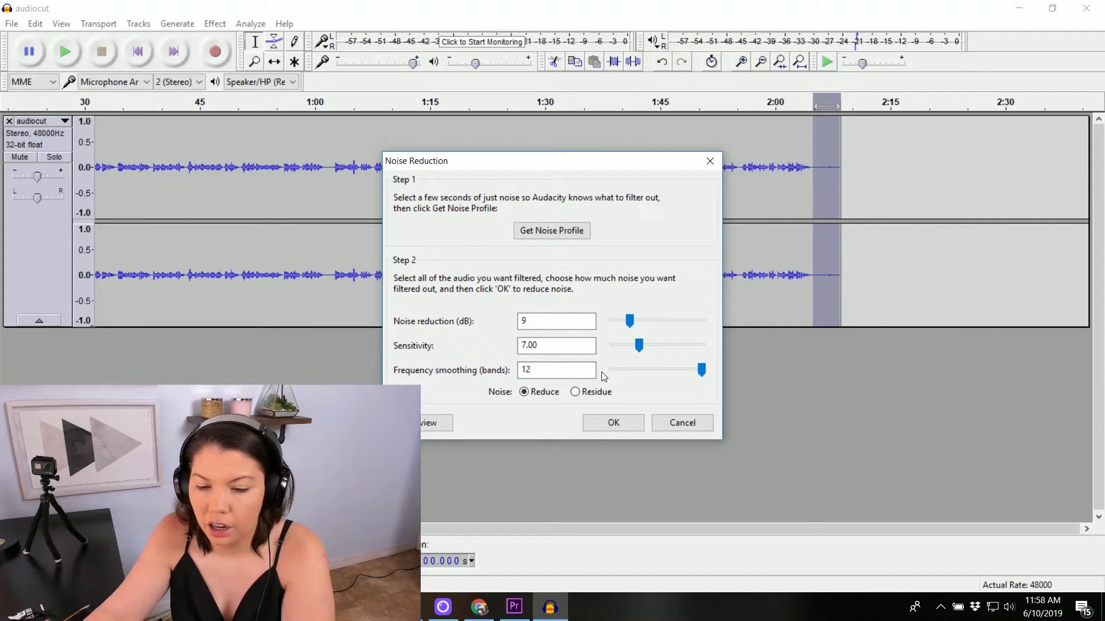
pyautogui.click(578, 231)
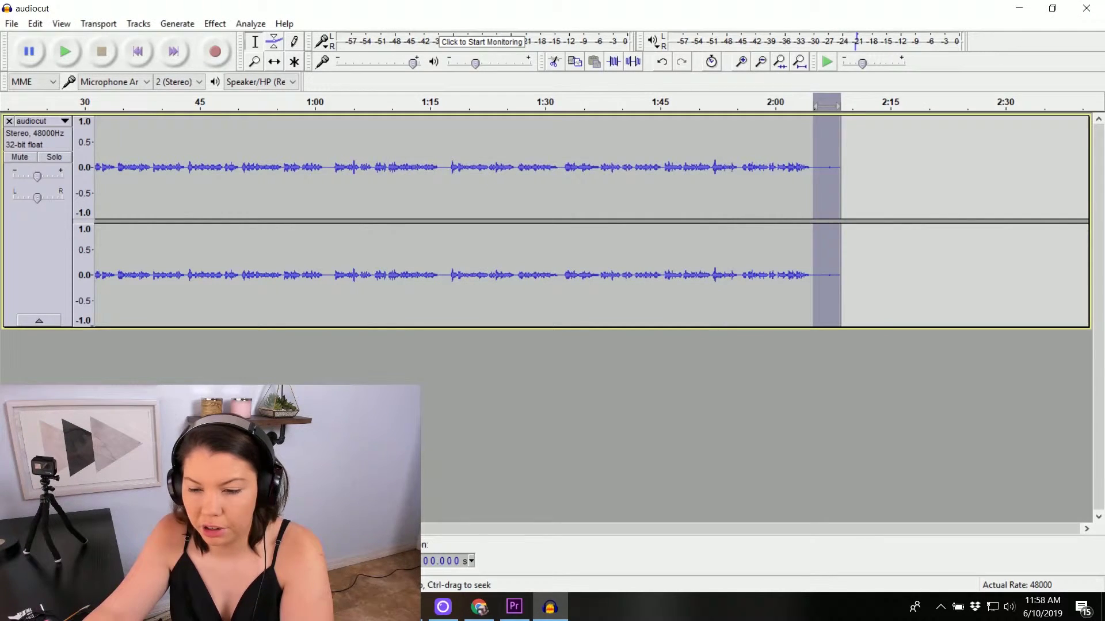
pyautogui.hotkey('ctrl', 'a')
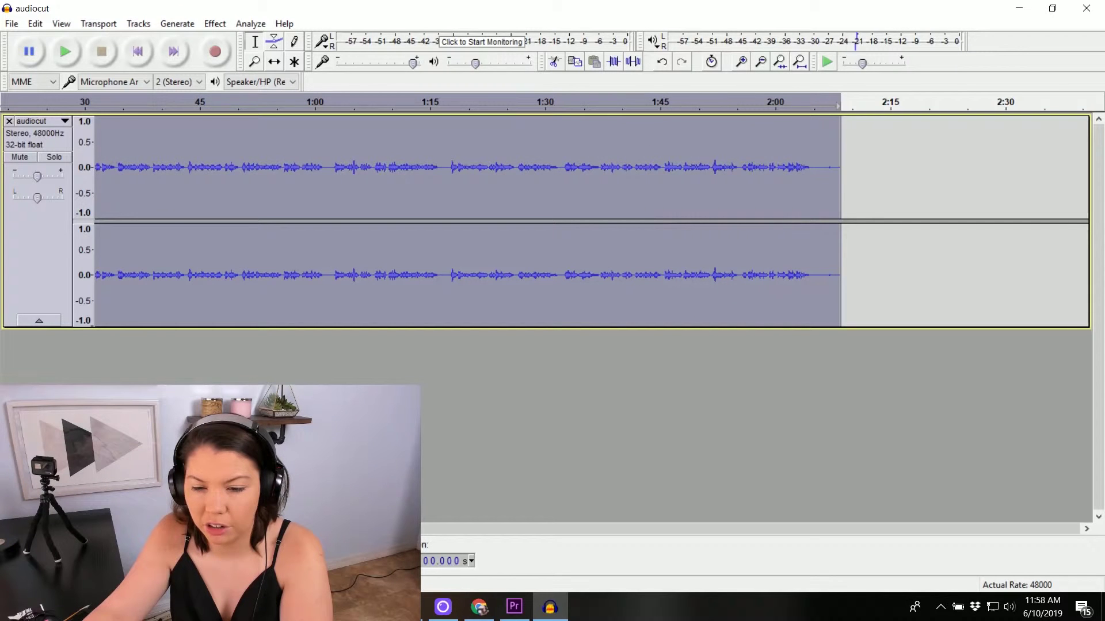
pyautogui.click(177, 24)
pyautogui.moveTo(214, 24)
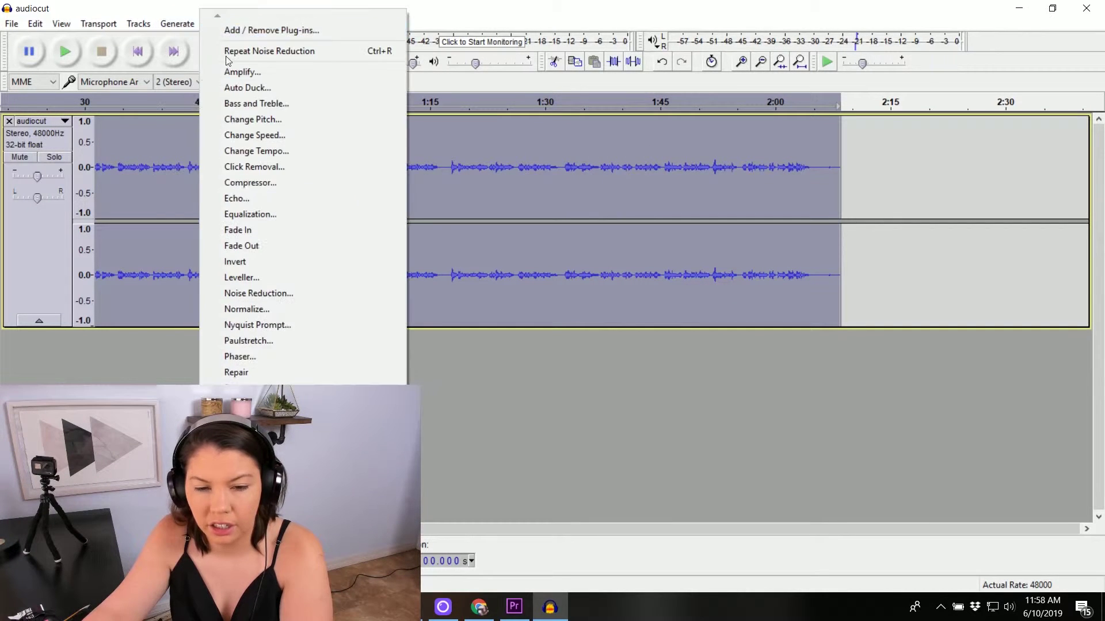
pyautogui.click(278, 294)
pyautogui.click(614, 423)
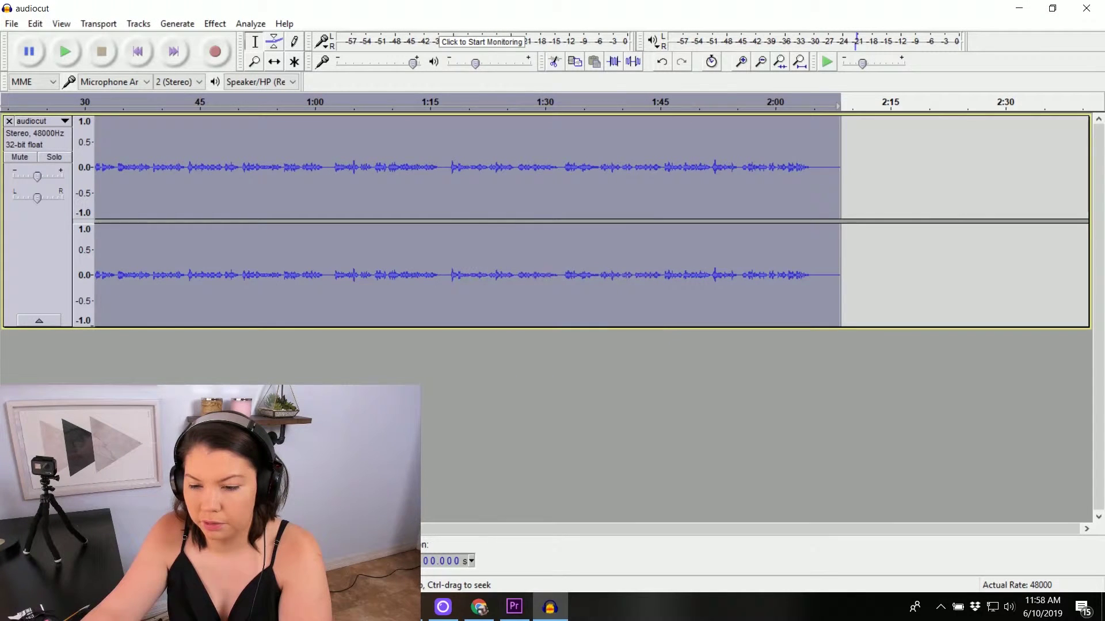
pyautogui.click(790, 276)
pyautogui.press('space')
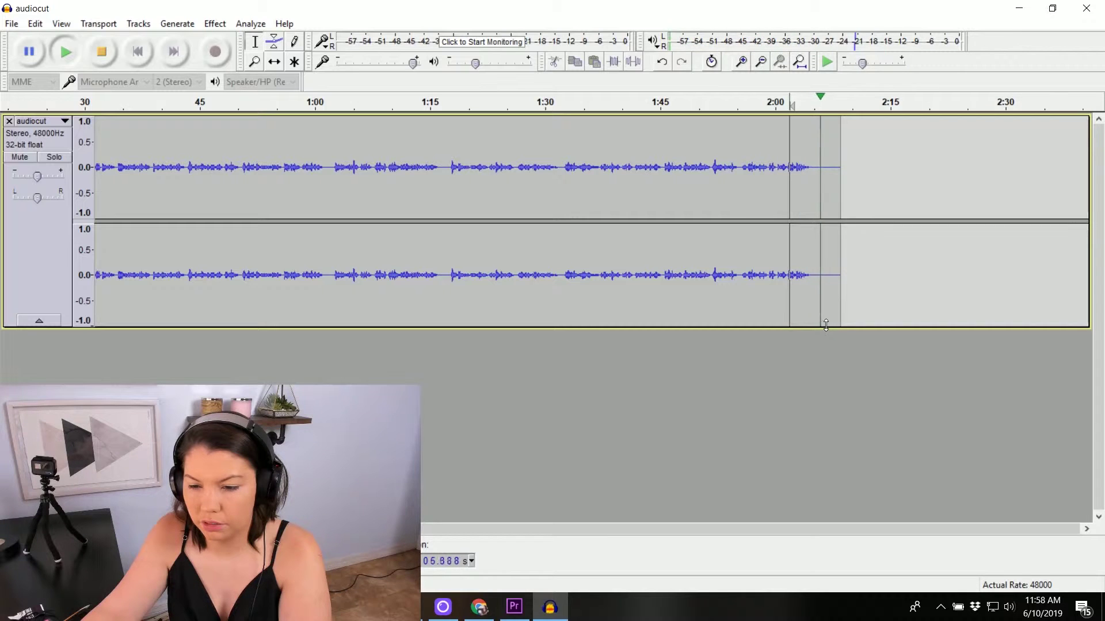
# Stop playback of the cleaned audiocut track and switch to the Premiere Pro project
pyautogui.press('space')
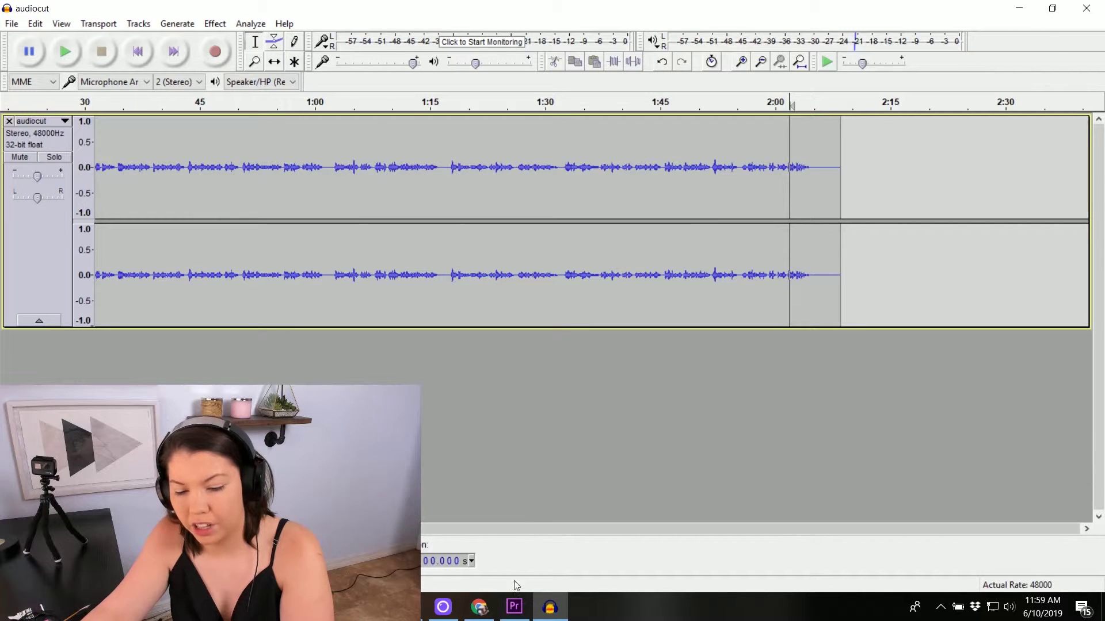
pyautogui.click(514, 607)
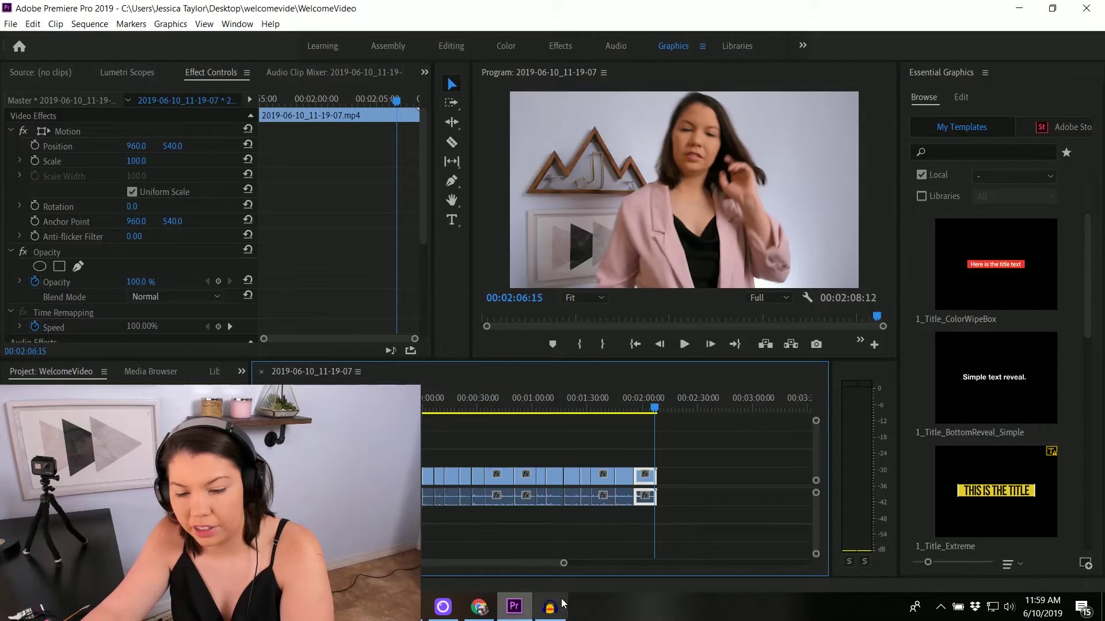
# Start an import in Premiere Pro, then back out without importing anything
pyautogui.click(9, 26)
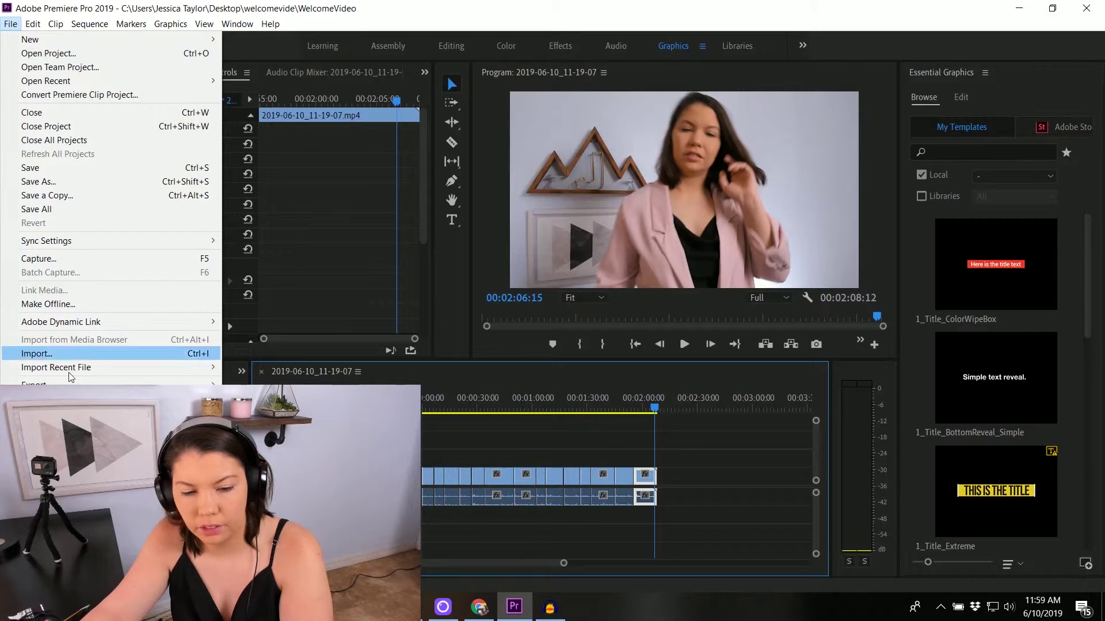
pyautogui.click(67, 357)
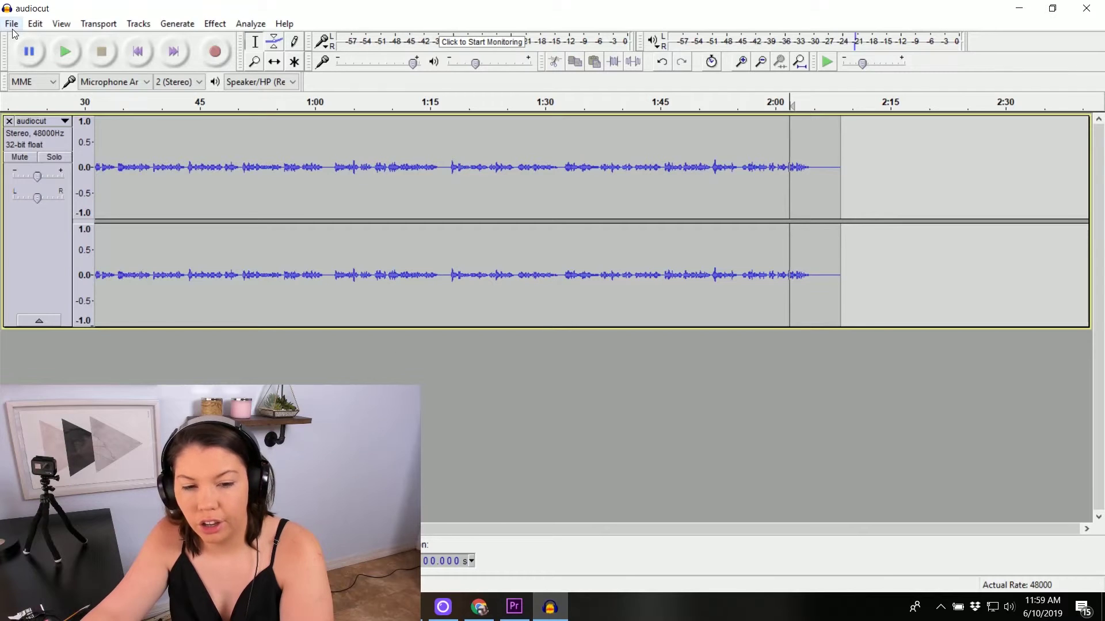
# Export the cleaned track from Audacity as the WAV file audiocutclean, accepting the default metadata
pyautogui.click(13, 28)
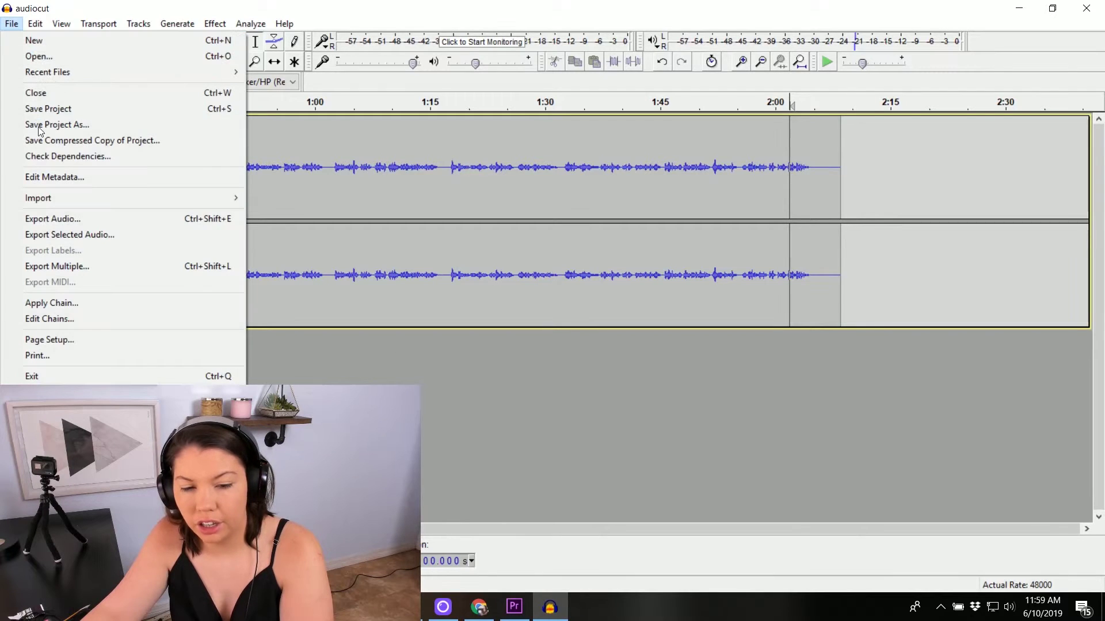
pyautogui.click(48, 219)
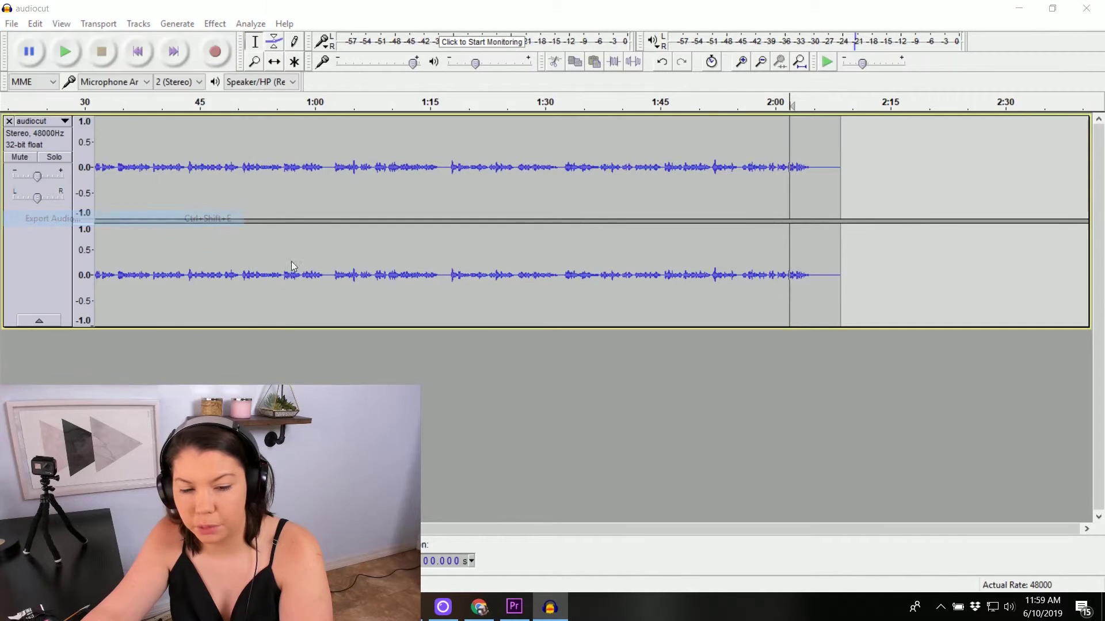
pyautogui.click(298, 297)
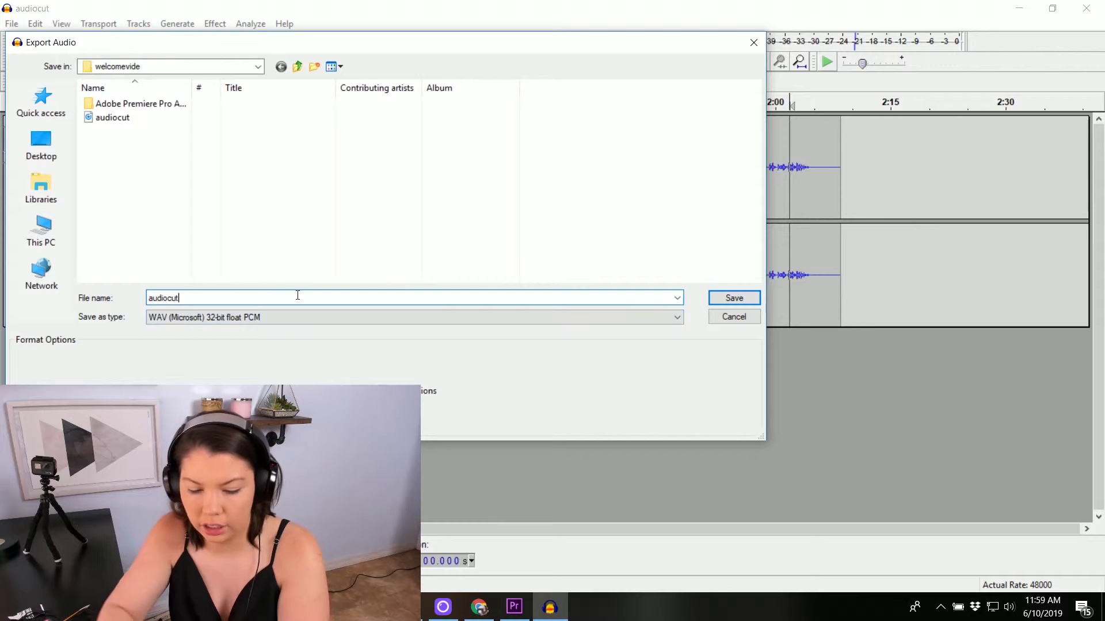
pyautogui.write('clean')
pyautogui.press('Return')
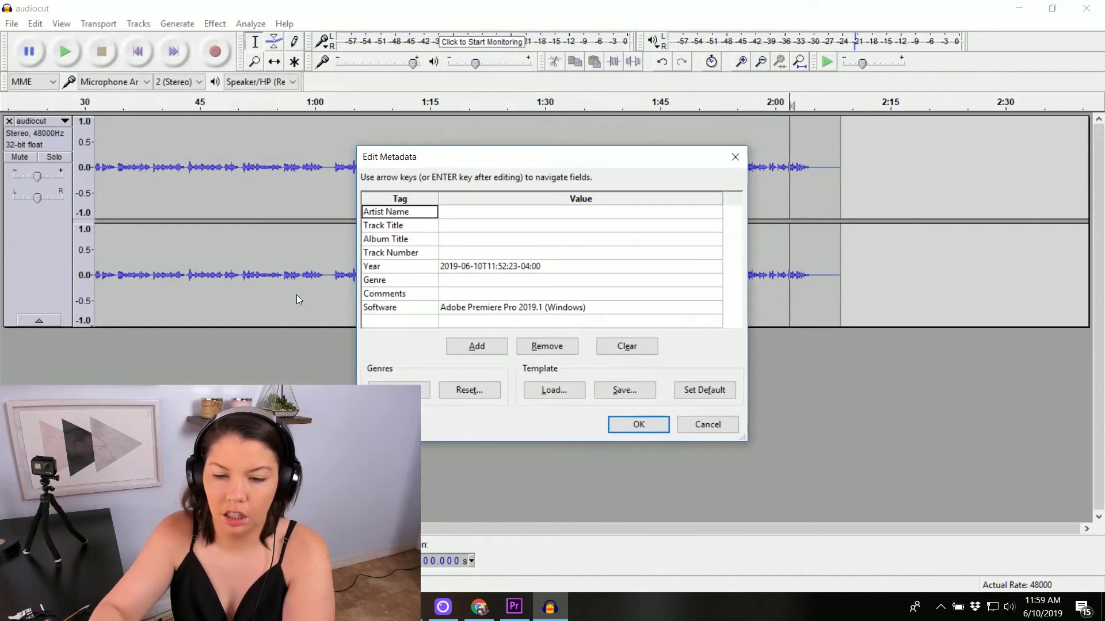
pyautogui.press('Return')
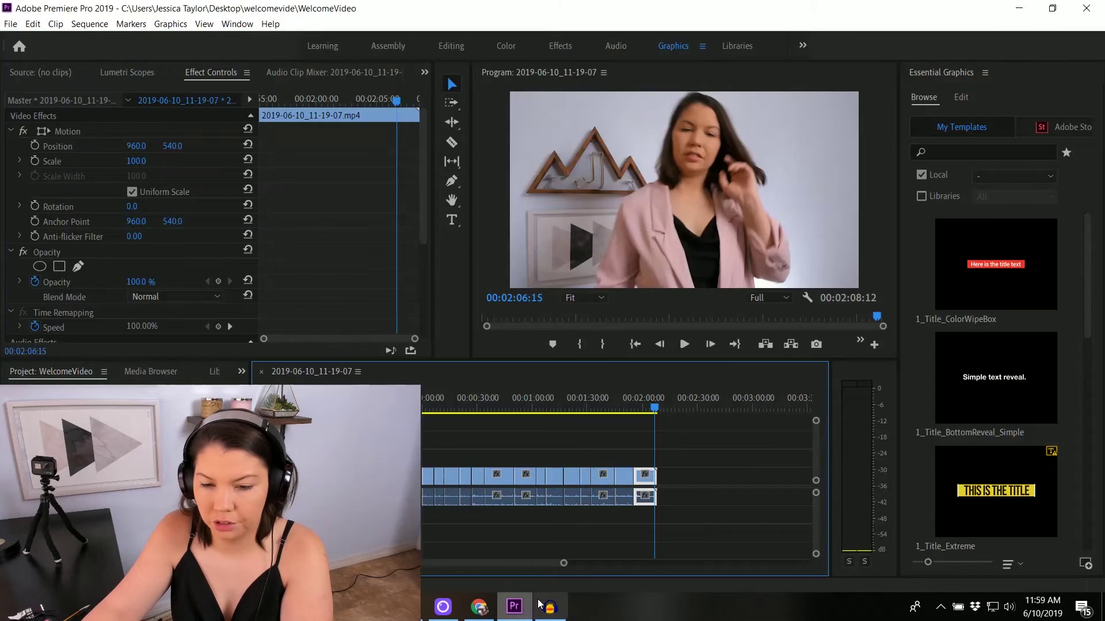
pyautogui.click(514, 607)
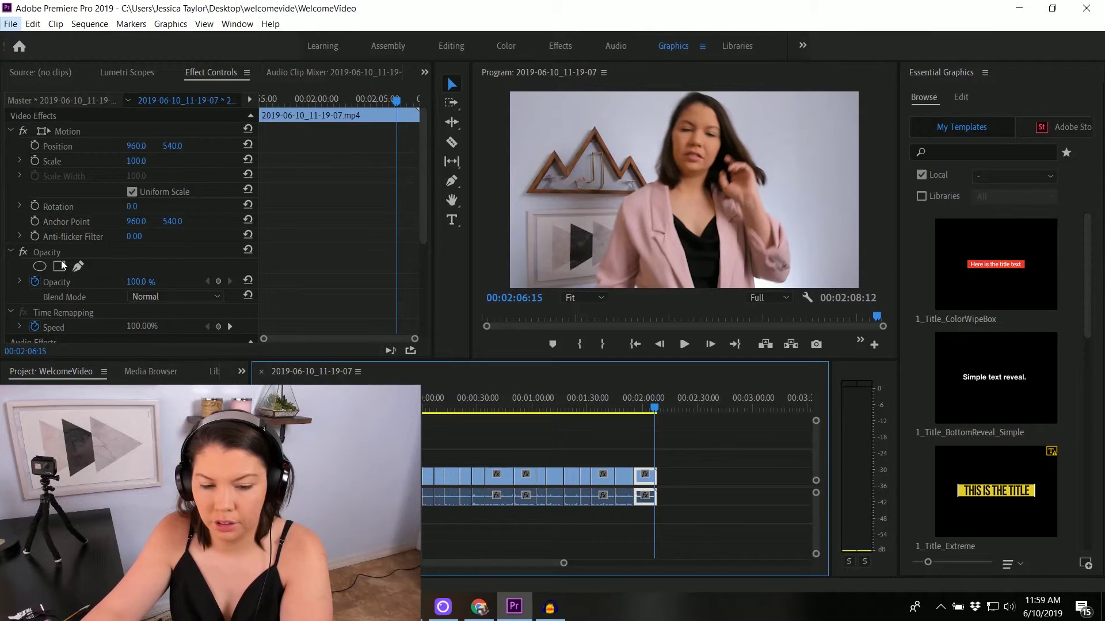
# Import audiocutclean into the project and place it on audio track A2 under the video
pyautogui.click(10, 24)
pyautogui.click(36, 353)
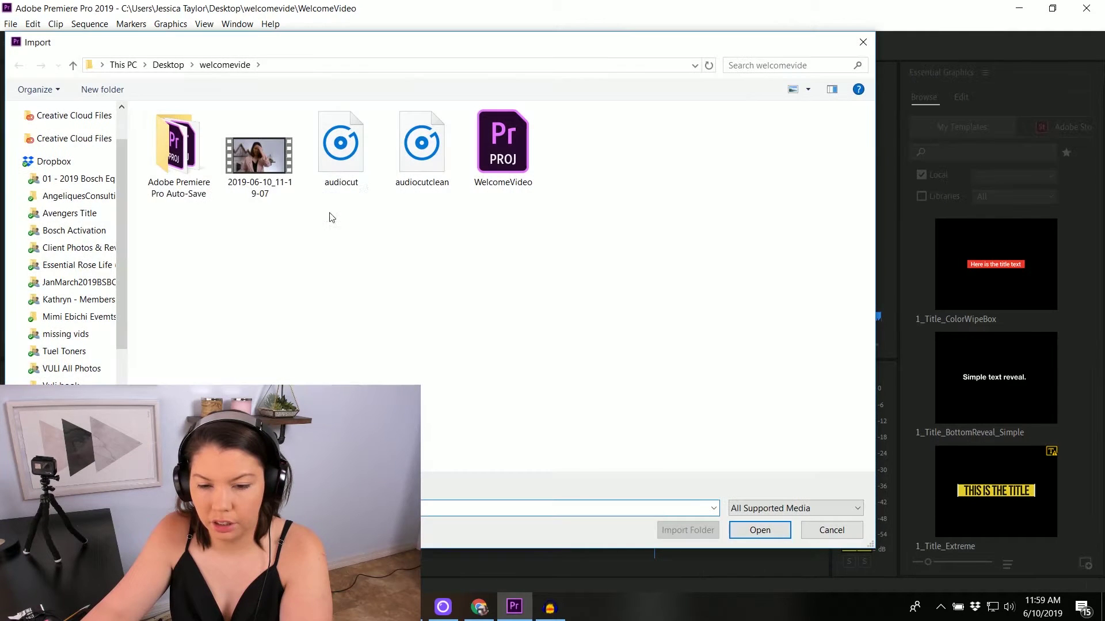
pyautogui.click(425, 183)
pyautogui.click(761, 529)
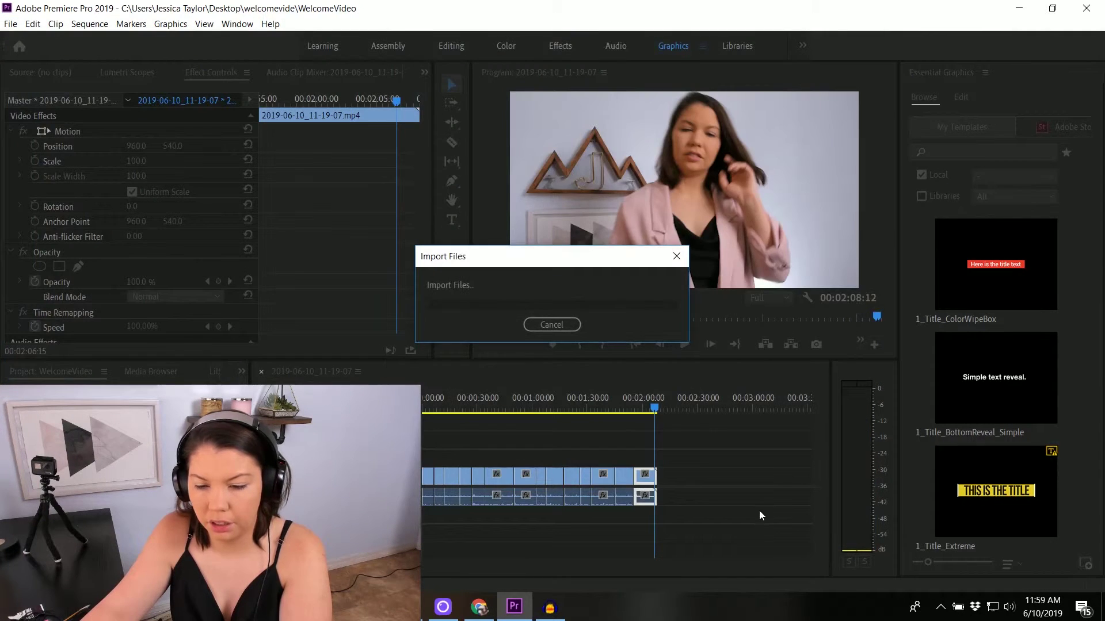
pyautogui.moveTo(69, 437); pyautogui.dragTo(426, 515)
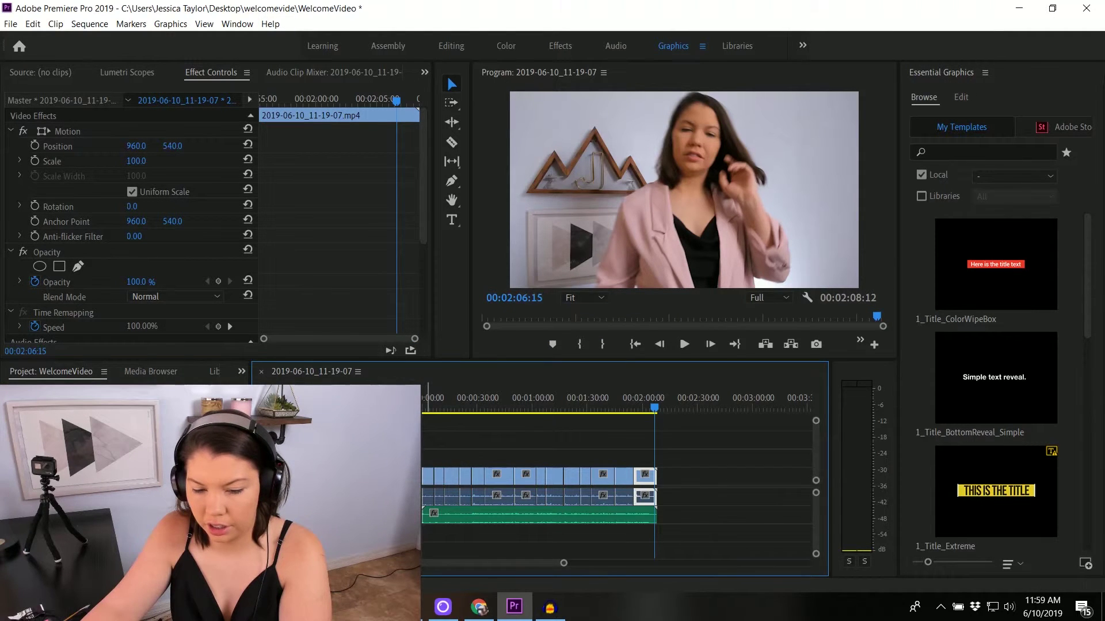
# Preview the sequence with the clean audio from near the start to 00:00:18:12, then deselect the clip
pyautogui.hotkey('shift', 'k')
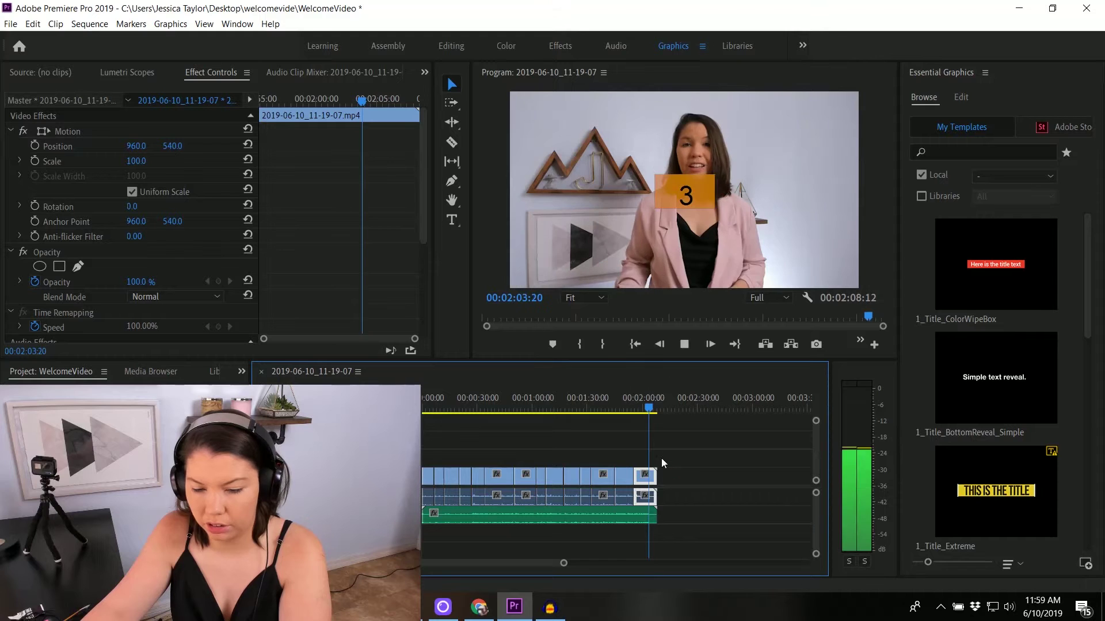
pyautogui.press('space')
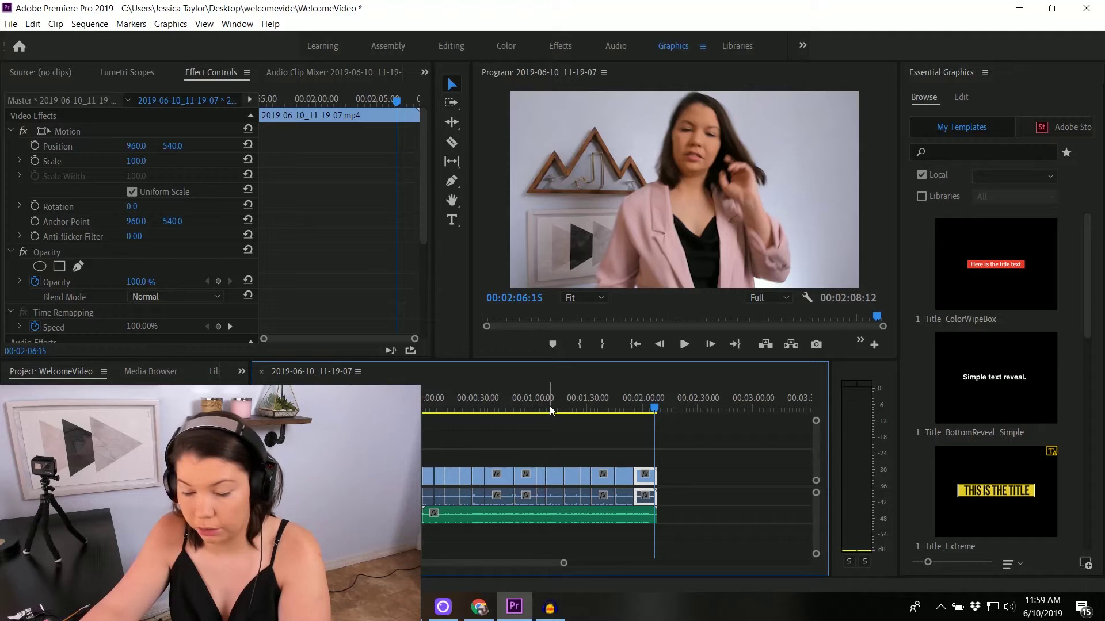
pyautogui.click(445, 401)
pyautogui.press('space')
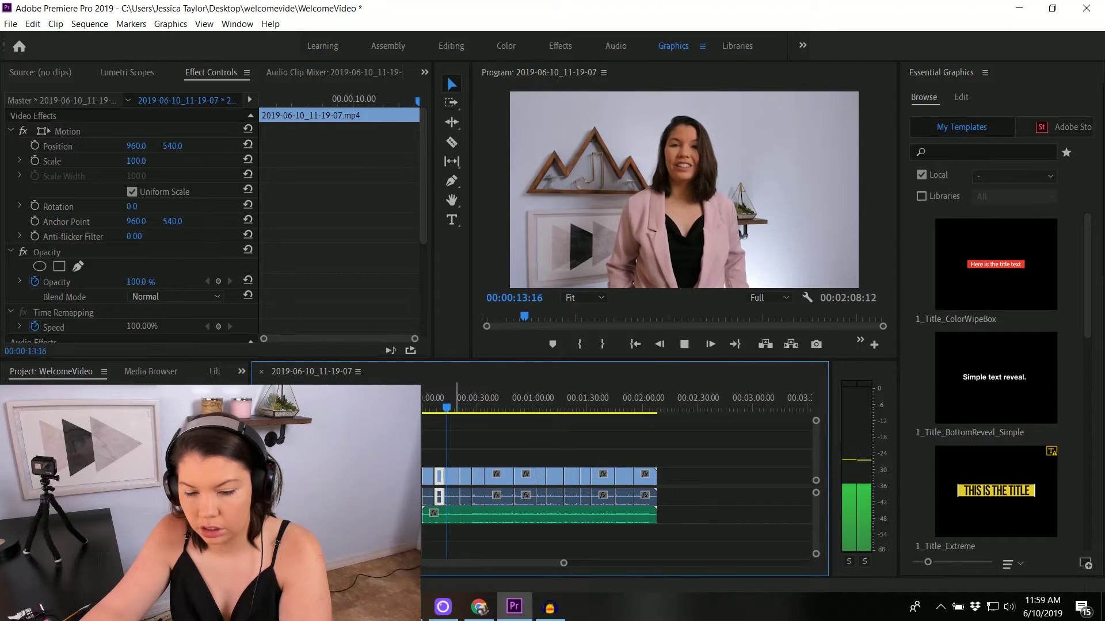
pyautogui.press('space')
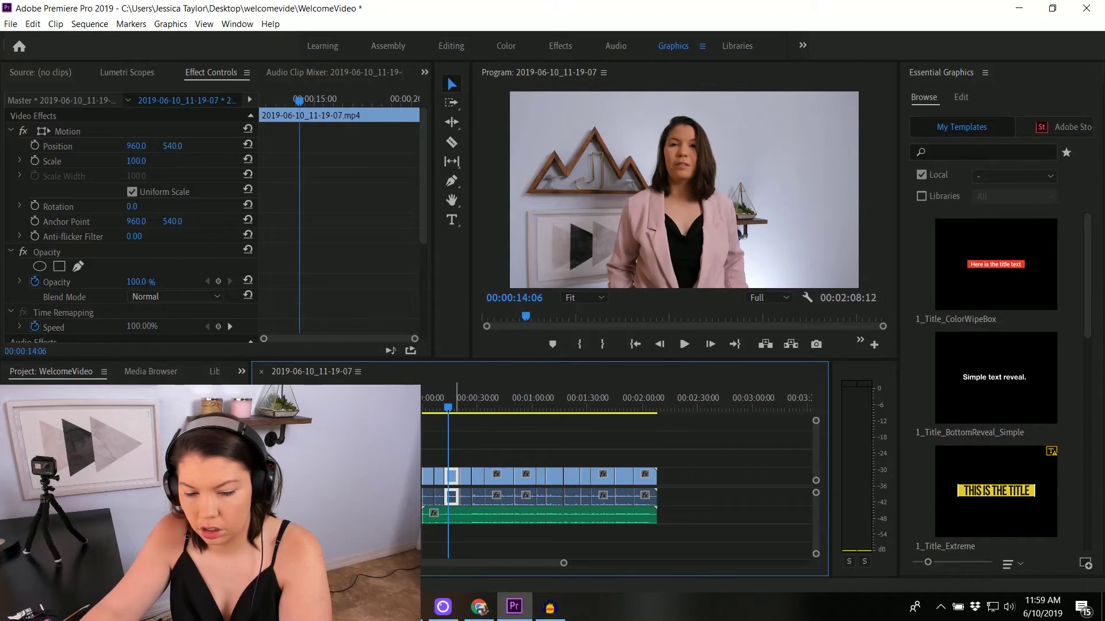
pyautogui.press('space')
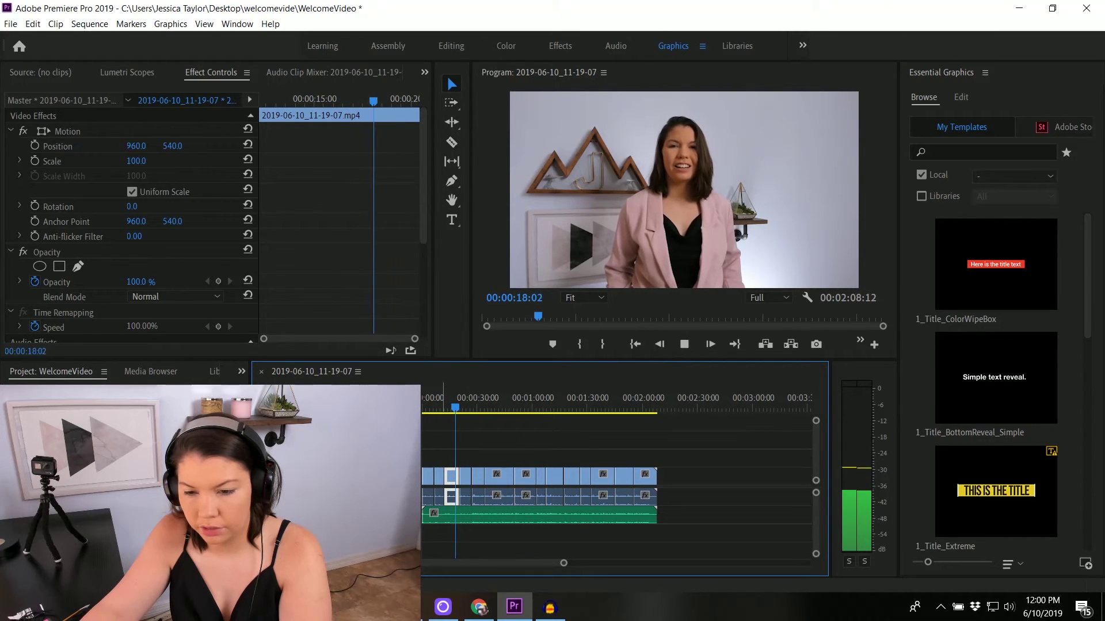
pyautogui.press('space')
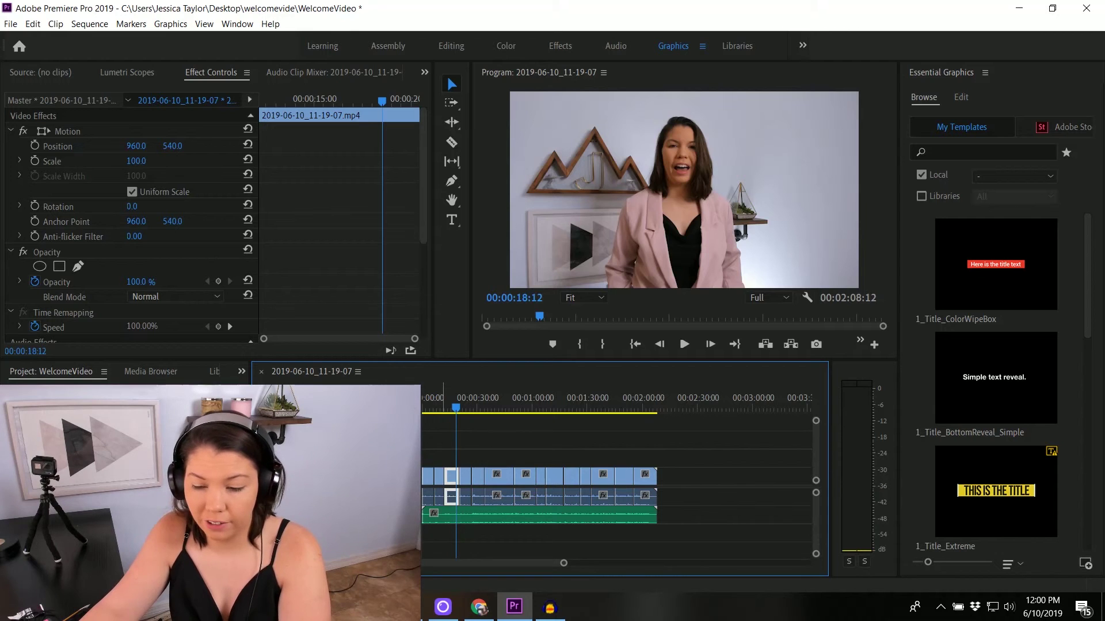
pyautogui.click(732, 473)
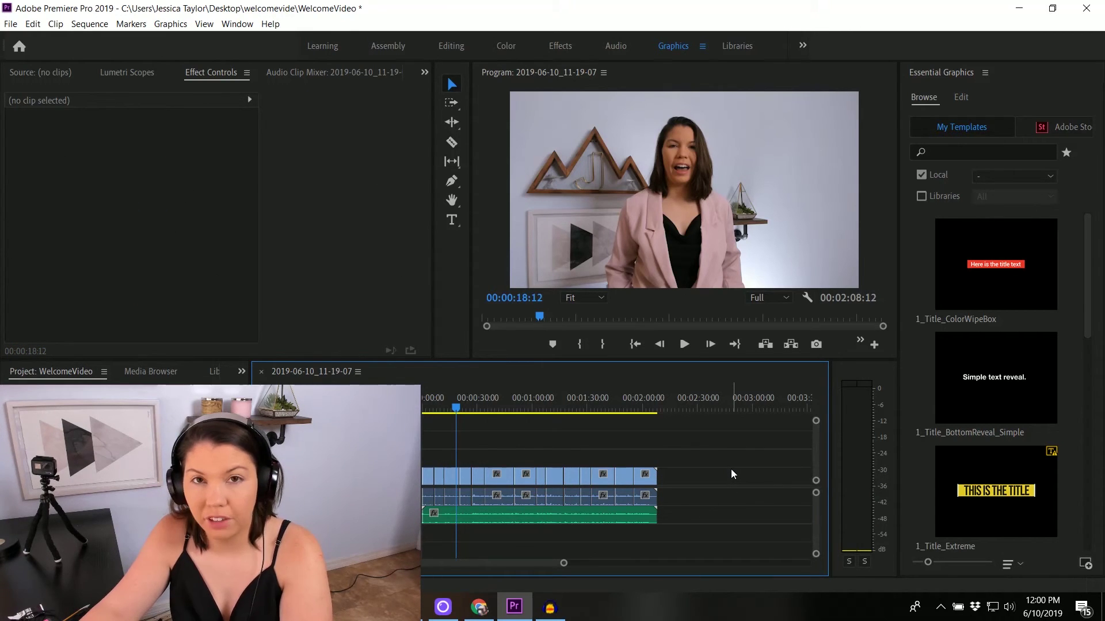